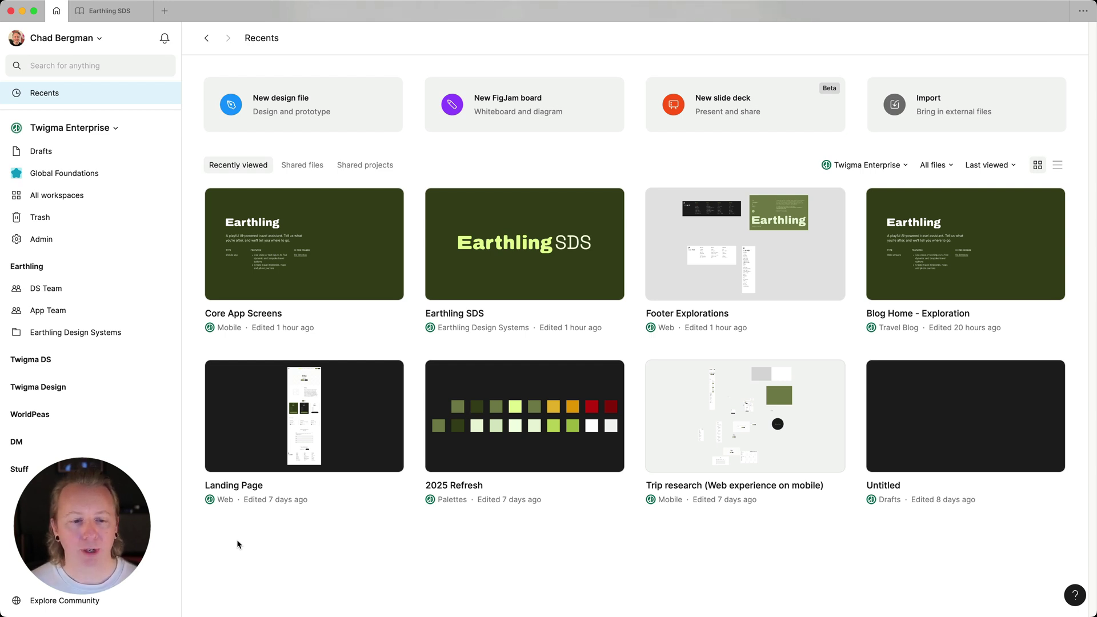
Open the Earthling SDS file from the Earthling Design Systems project to its Foundations page
click(112, 334)
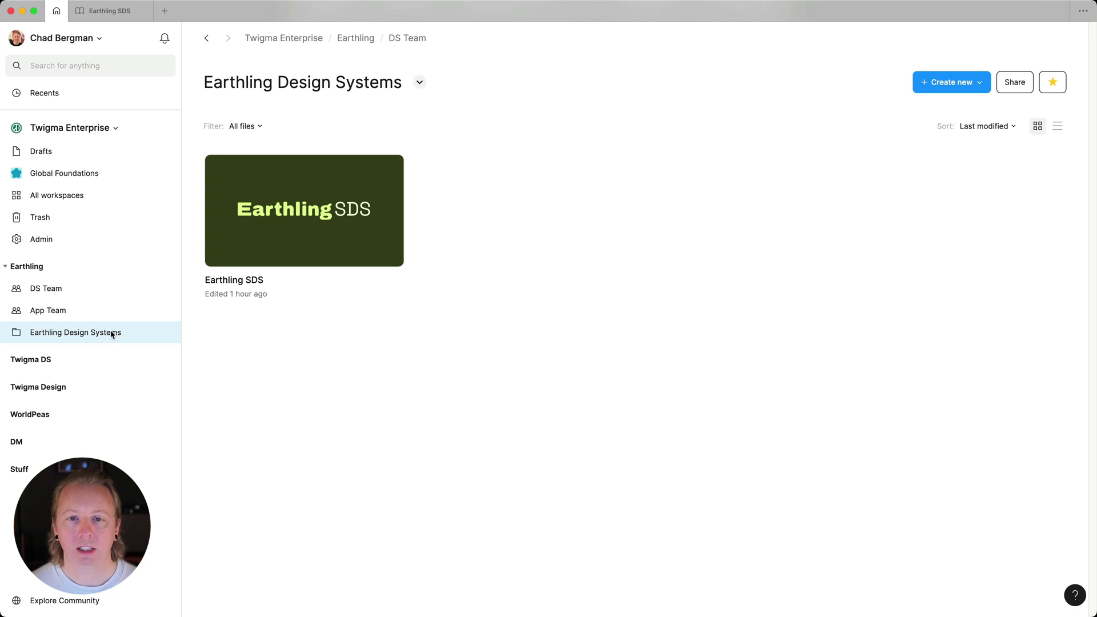
right_click(347, 245)
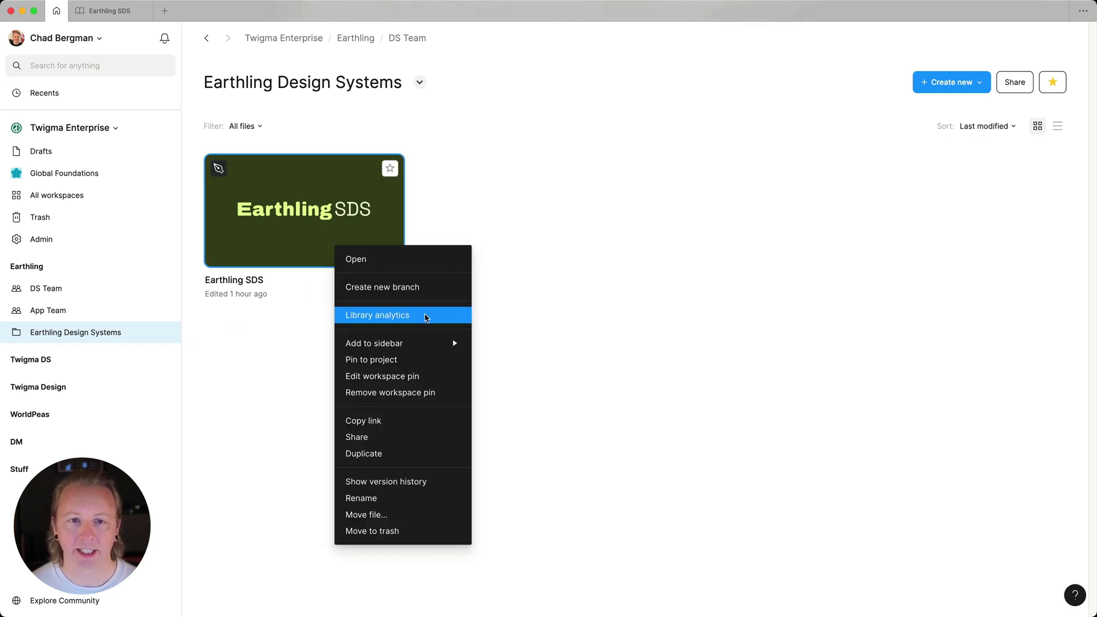
click(616, 305)
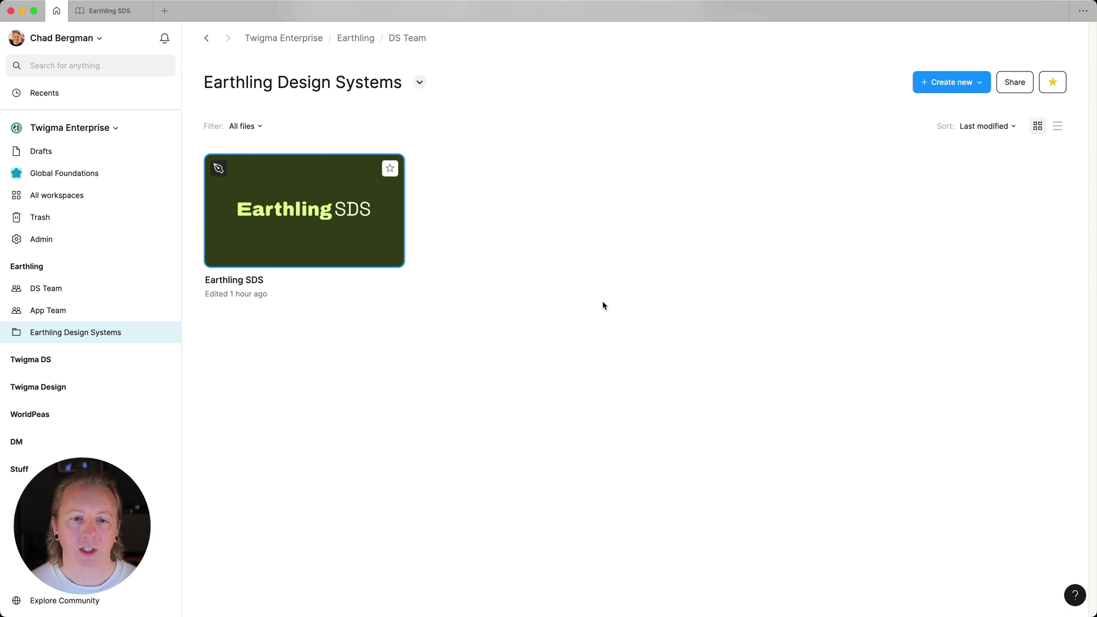
double_click(322, 257)
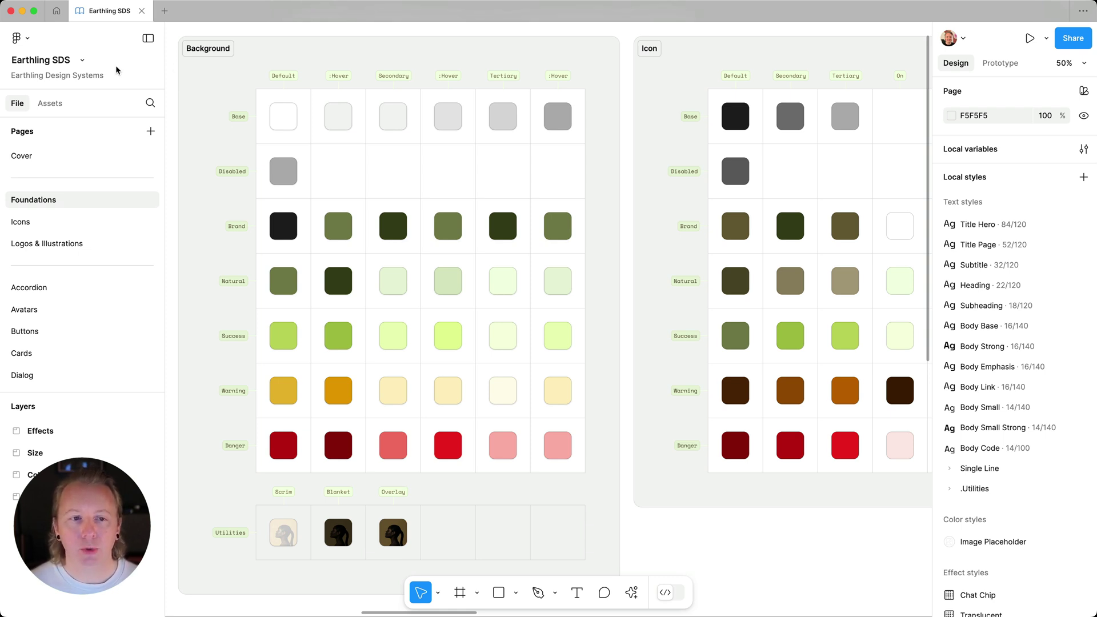
Open Library analytics for Earthling SDS and review its totals: 3 teams, 75 components, 257 variables
click(84, 61)
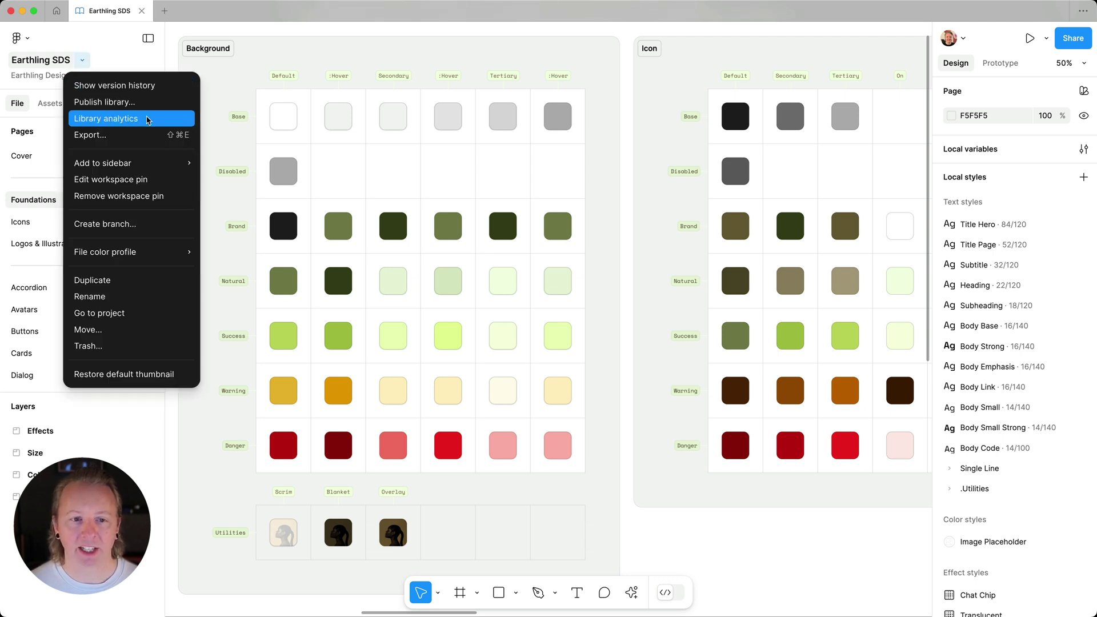
click(148, 120)
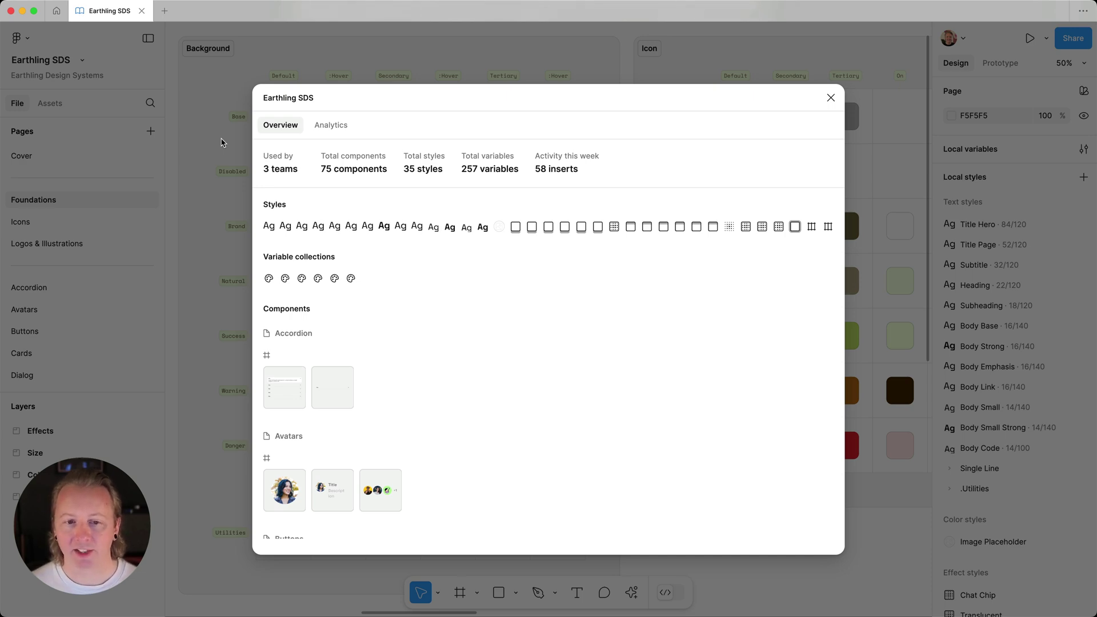
scroll(679, 335, down, 10)
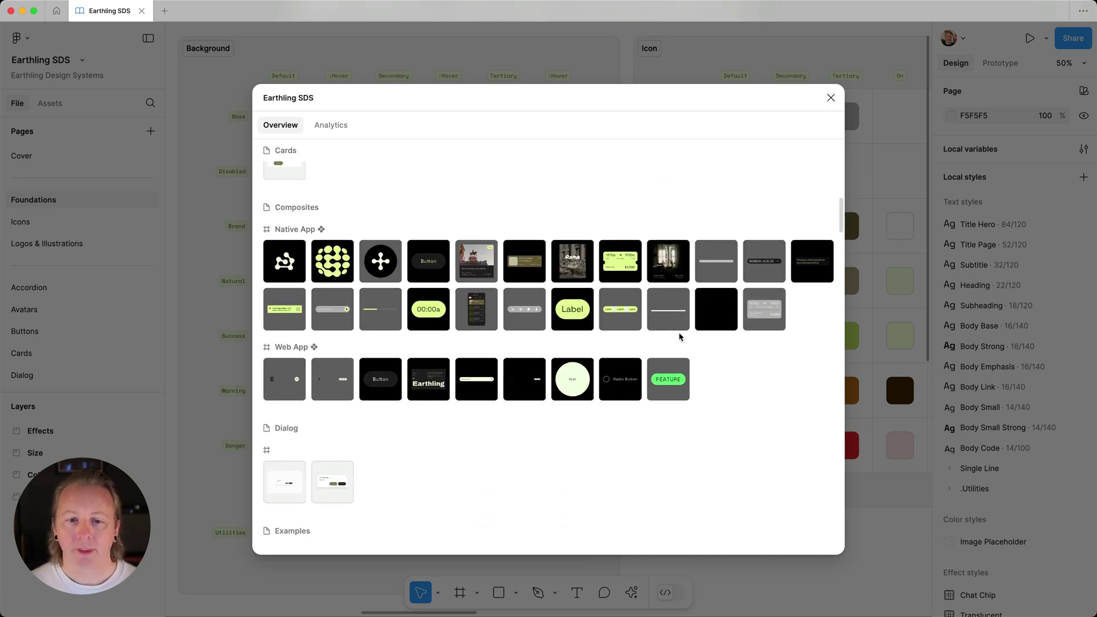
scroll(679, 336, up, 12)
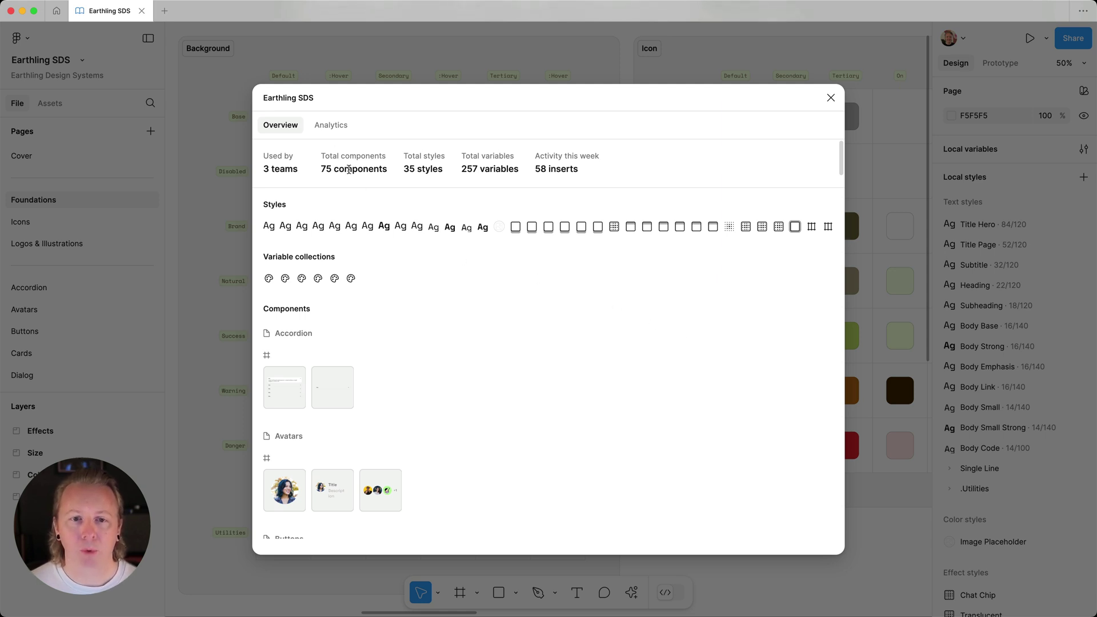
Switch to the Analytics tab showing 30-day component insertions, with App Team leading at 55
click(330, 125)
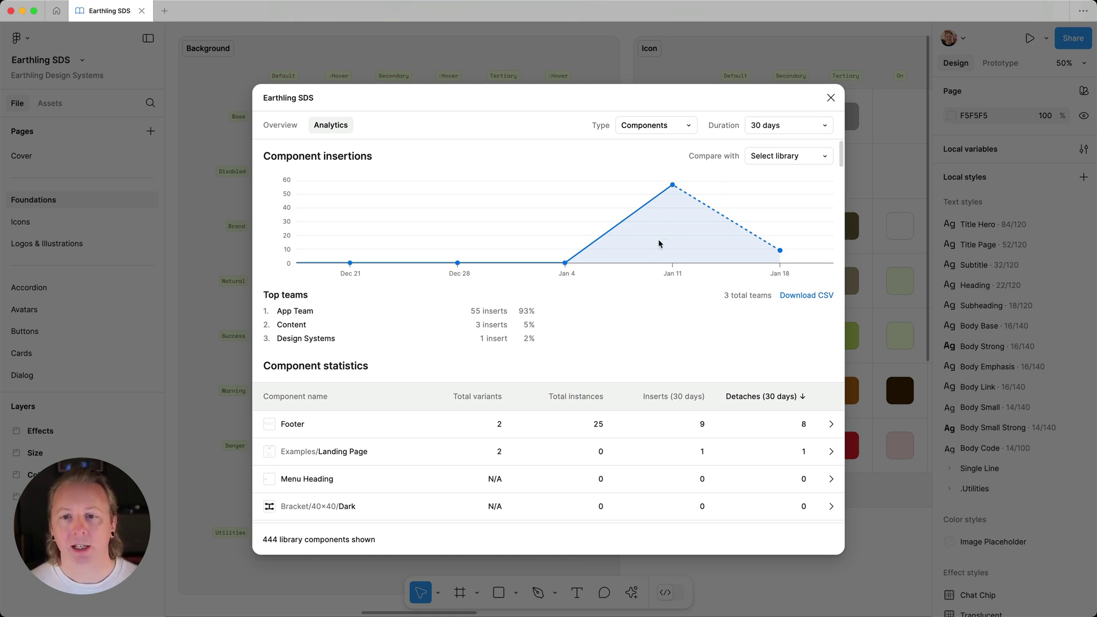
Show Variables analytics sorted by Inserts (30 days), with Text/Default/Default leading at 16
click(684, 129)
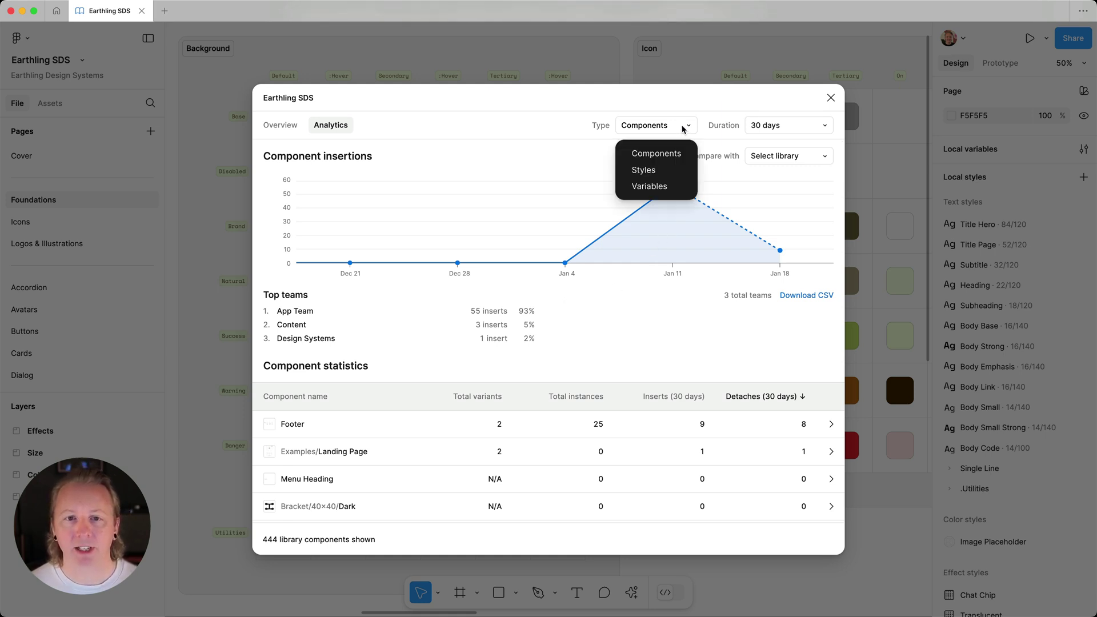
click(680, 188)
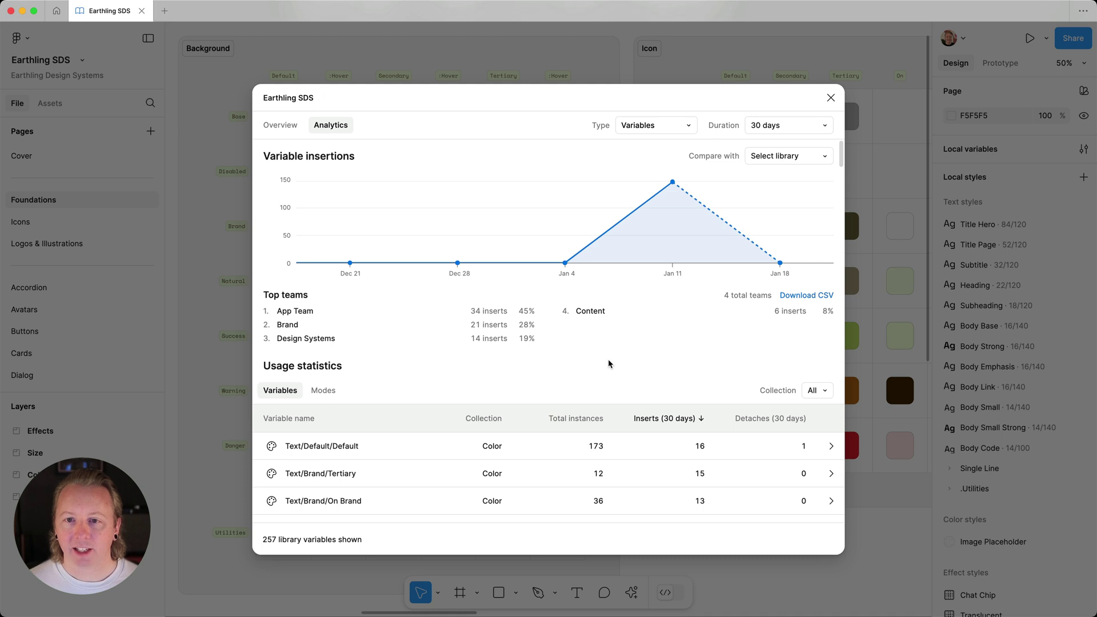
scroll(608, 364, down, 1)
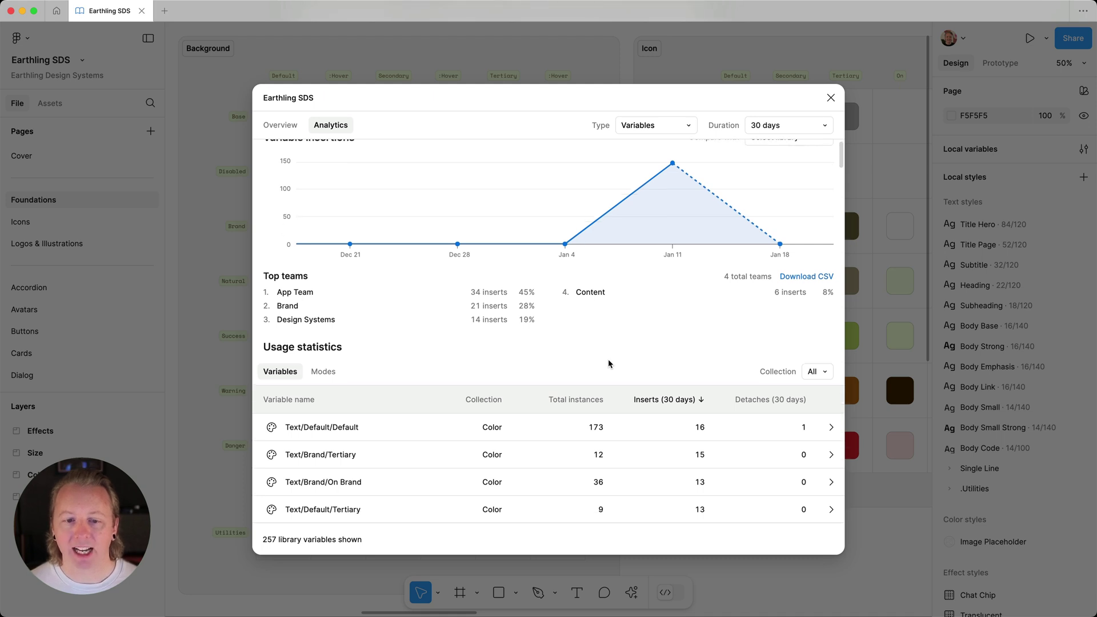
click(572, 393)
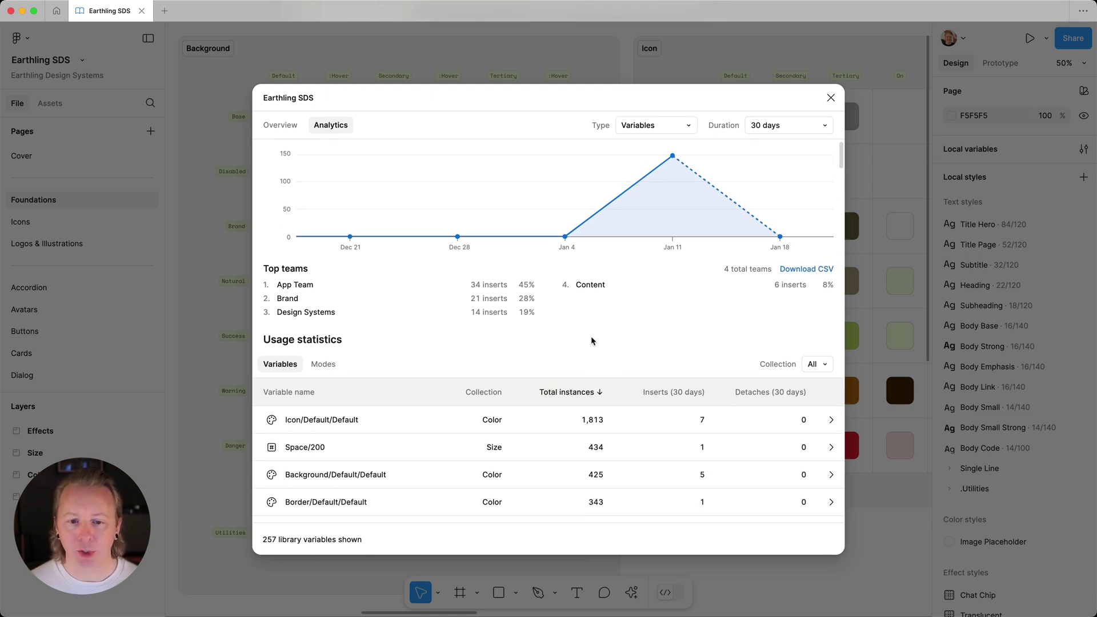
click(647, 392)
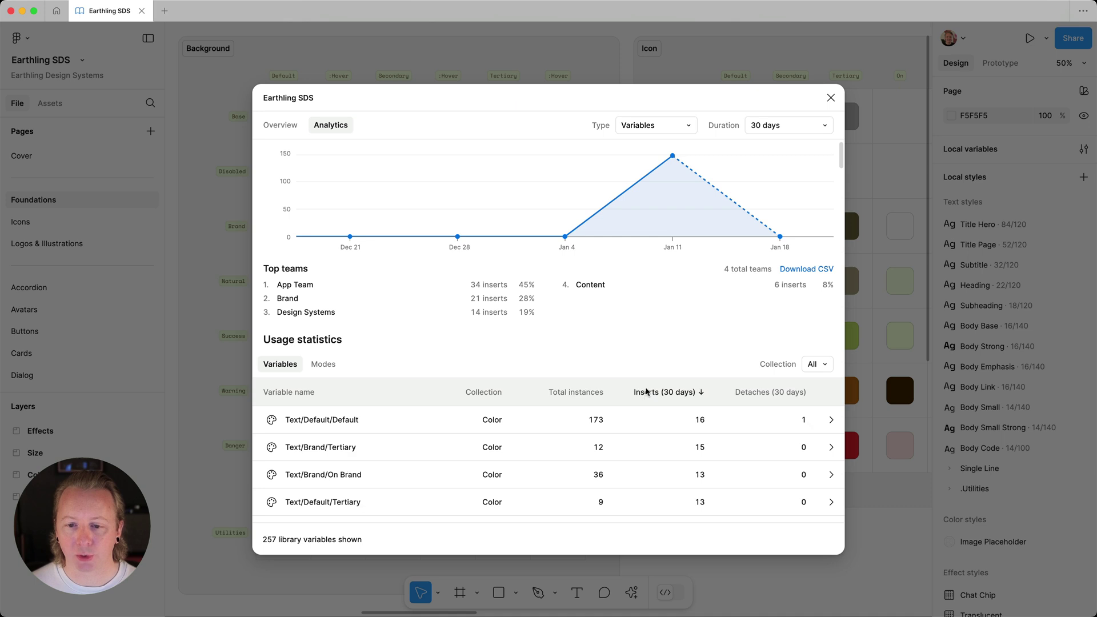
click(751, 393)
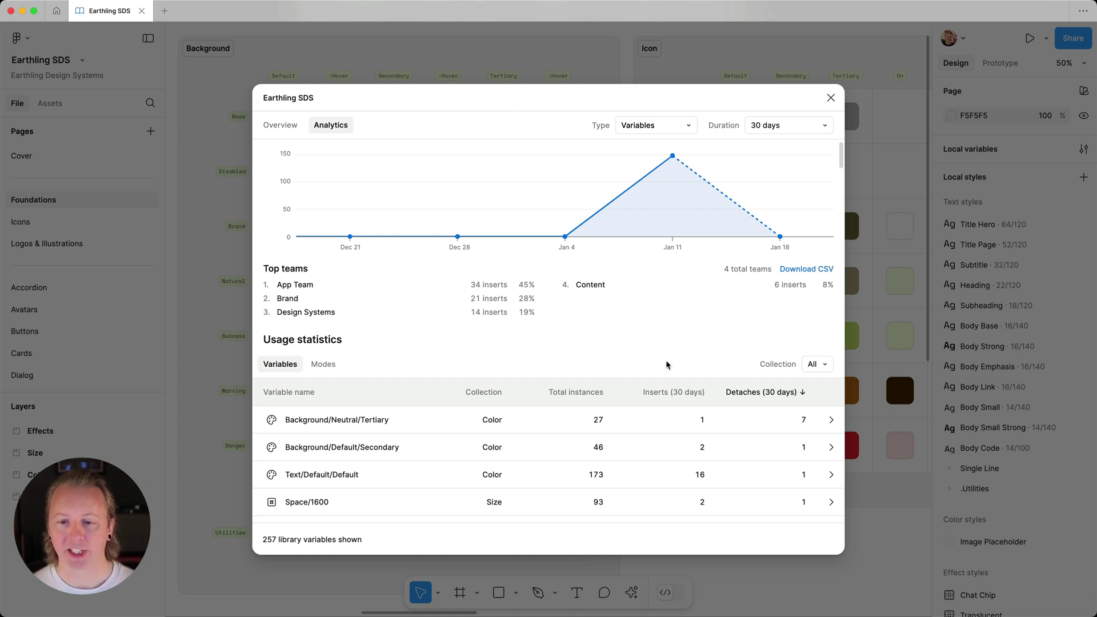
click(661, 393)
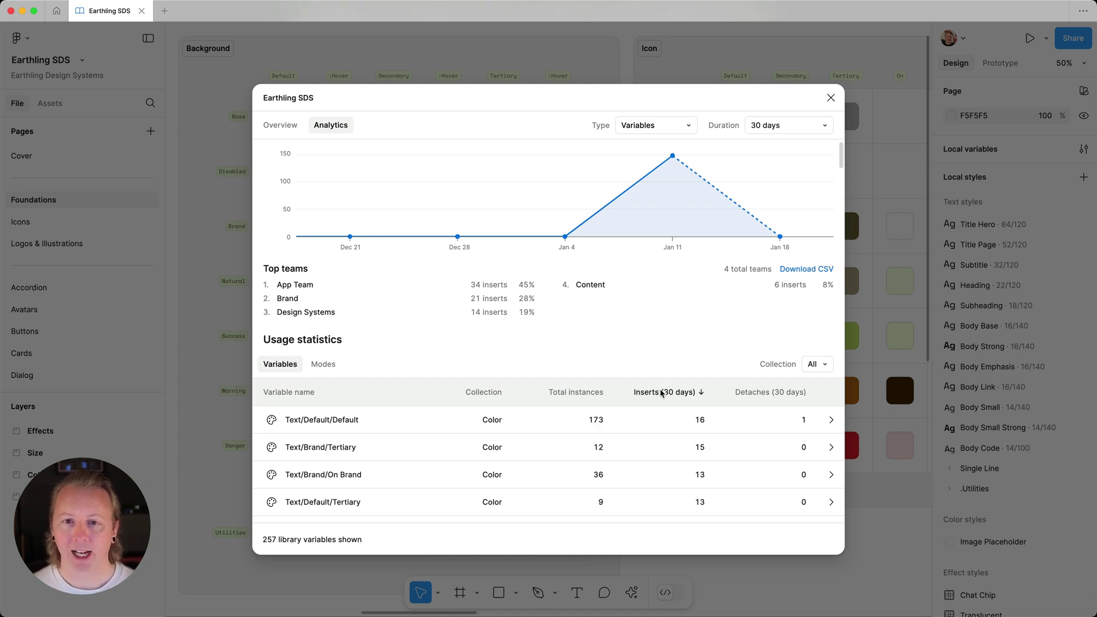
Open Text/Brand/Tertiary's usage details and open the Core App Screens file listed there
click(375, 448)
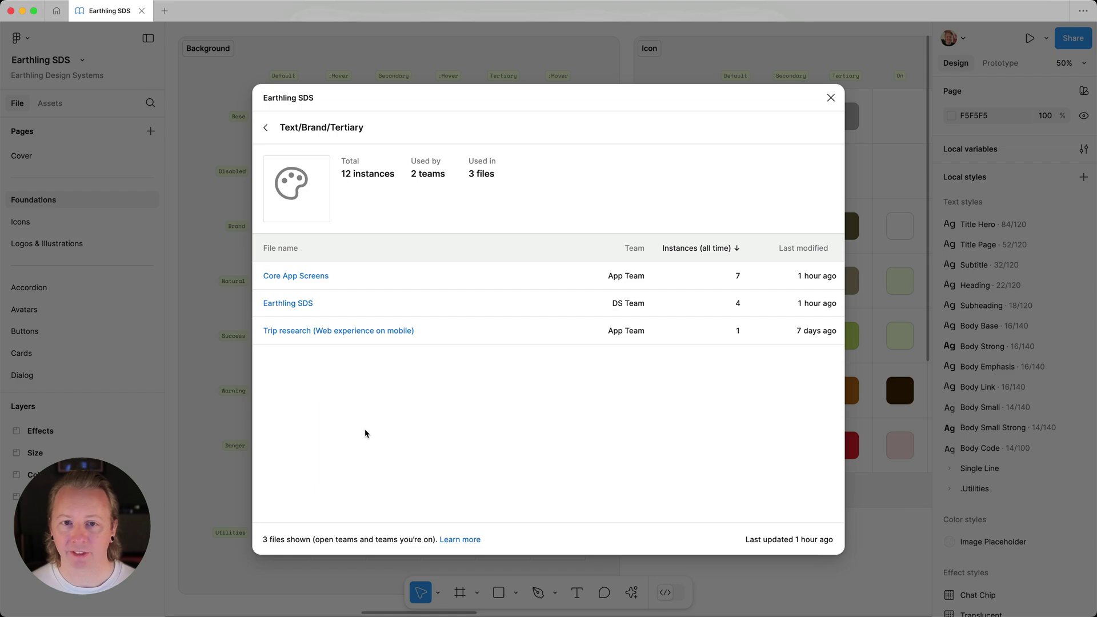
click(305, 278)
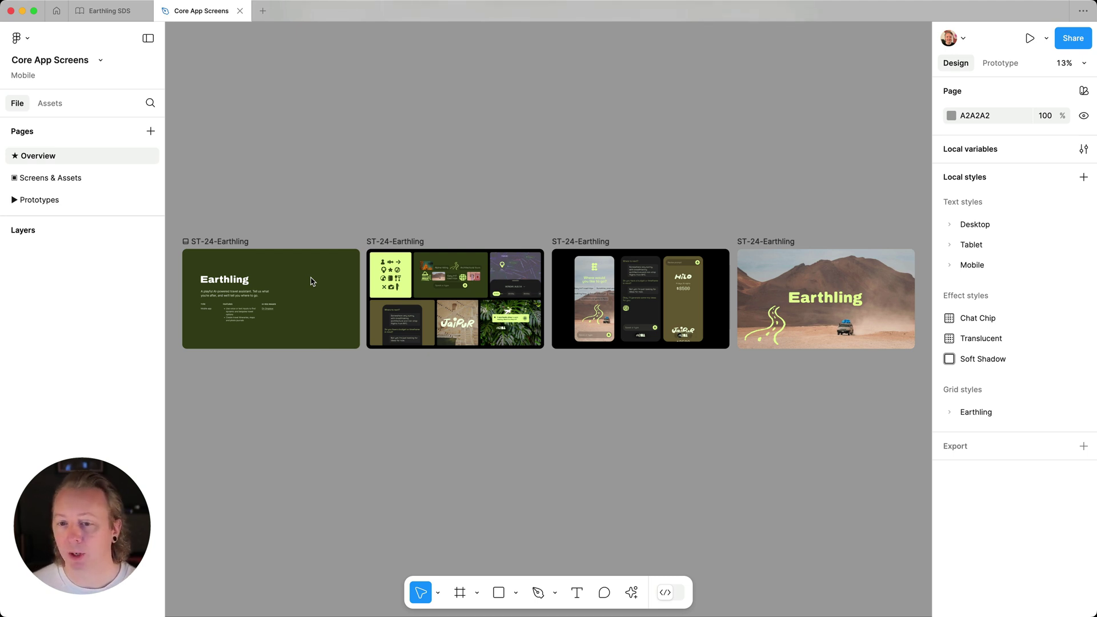
Go to the Screens & Assets page of Core App Screens
click(91, 177)
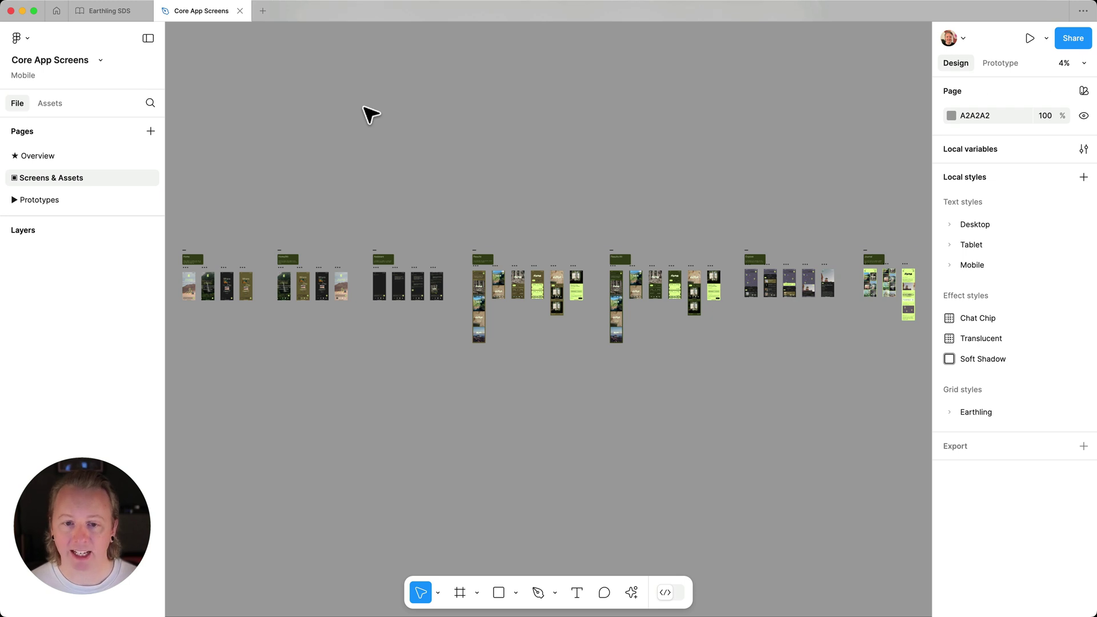
Select all frames, then narrow to the 15 layers using Text/Brand/Tertiary (#E4FF97) via selection colors
key(super+a)
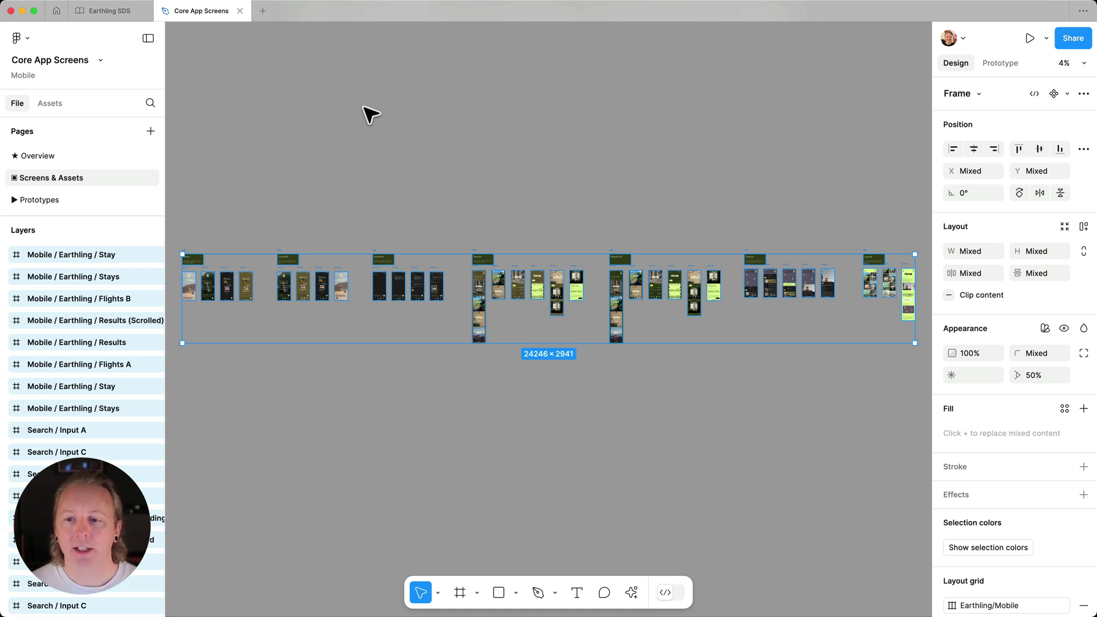
scroll(1037, 420, down, 3)
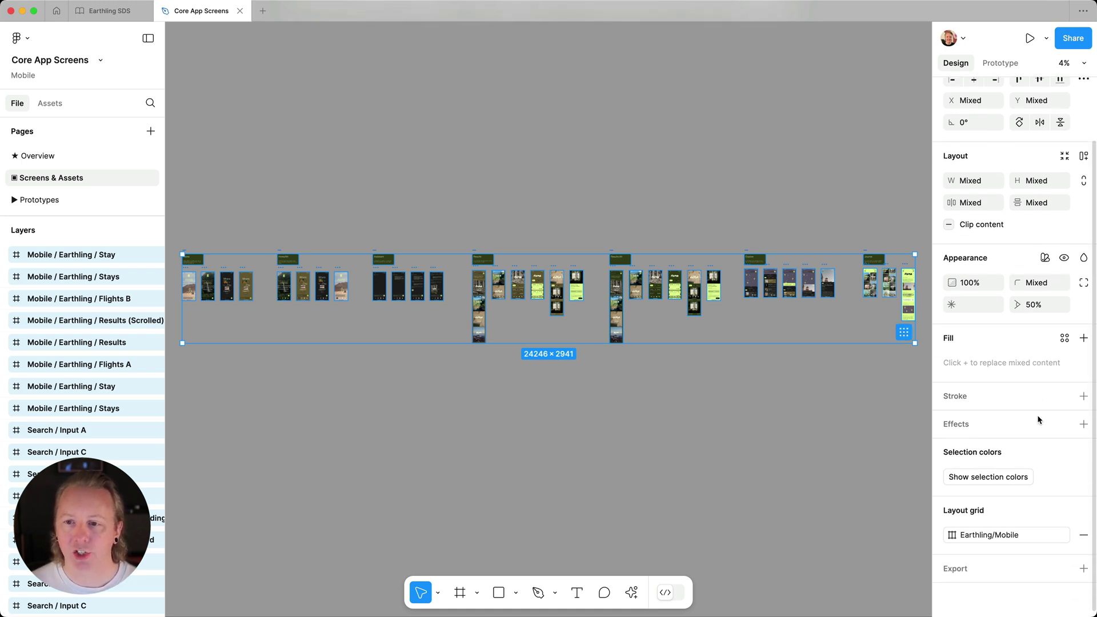
click(970, 477)
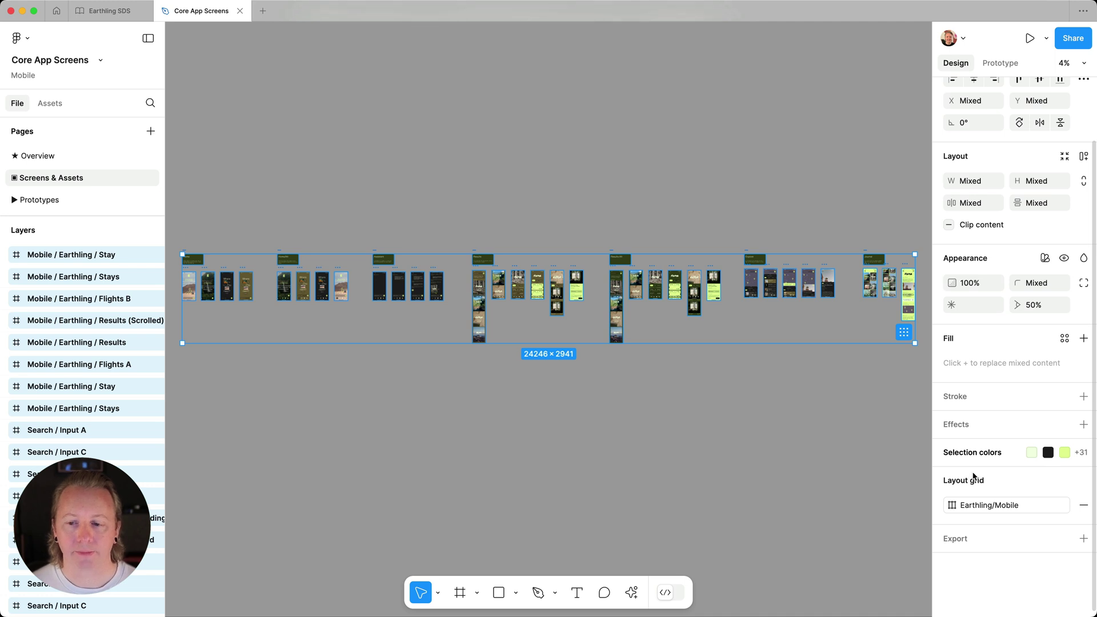
click(984, 455)
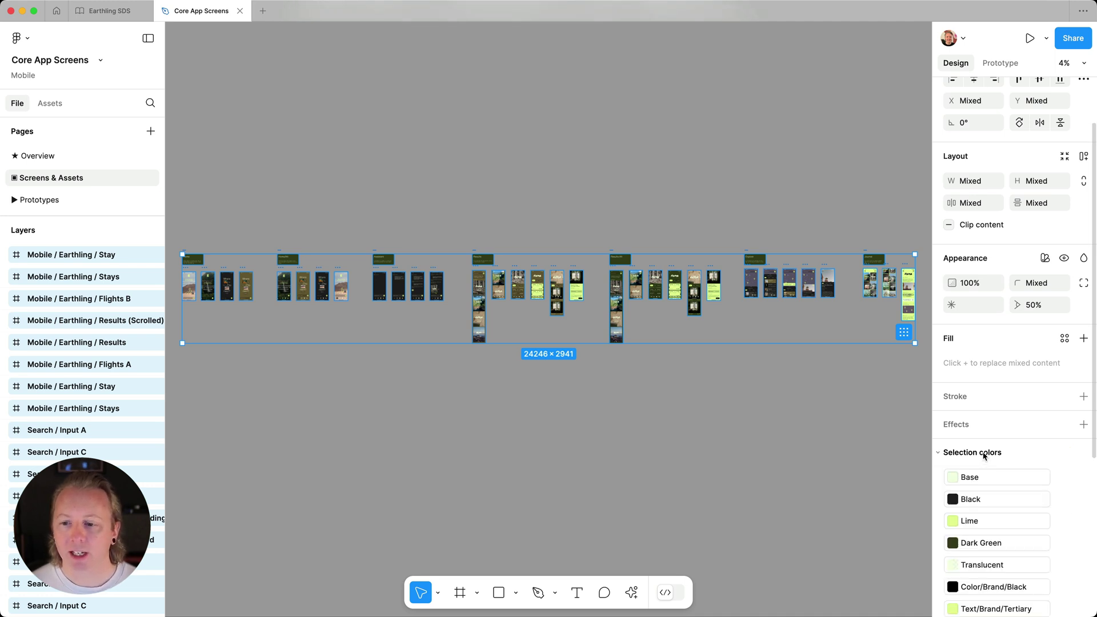
scroll(972, 503, down, 3)
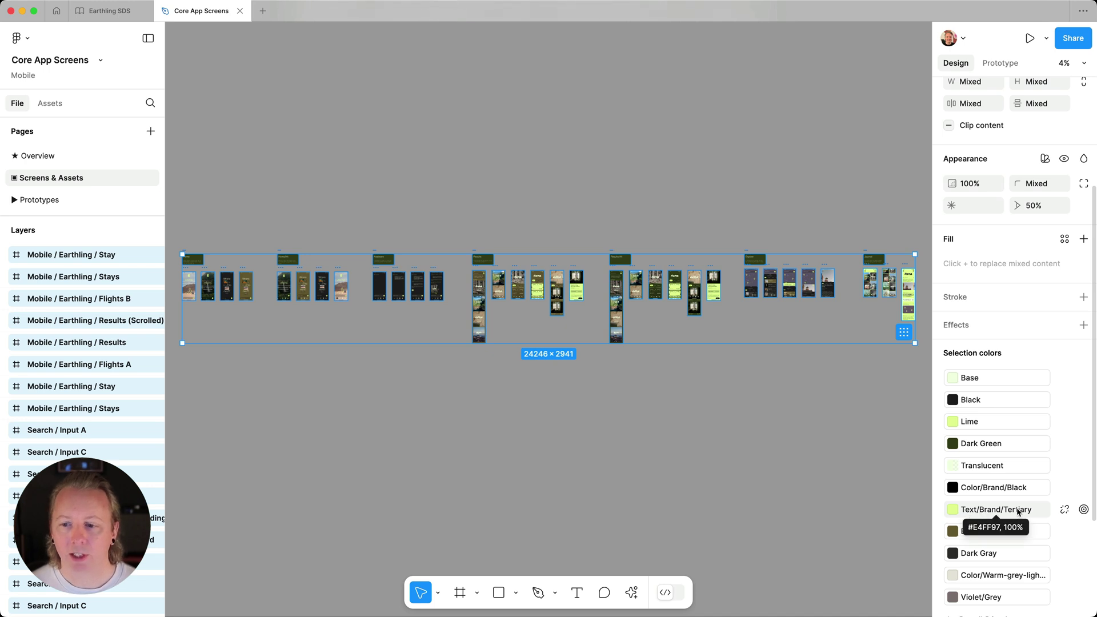
click(1084, 510)
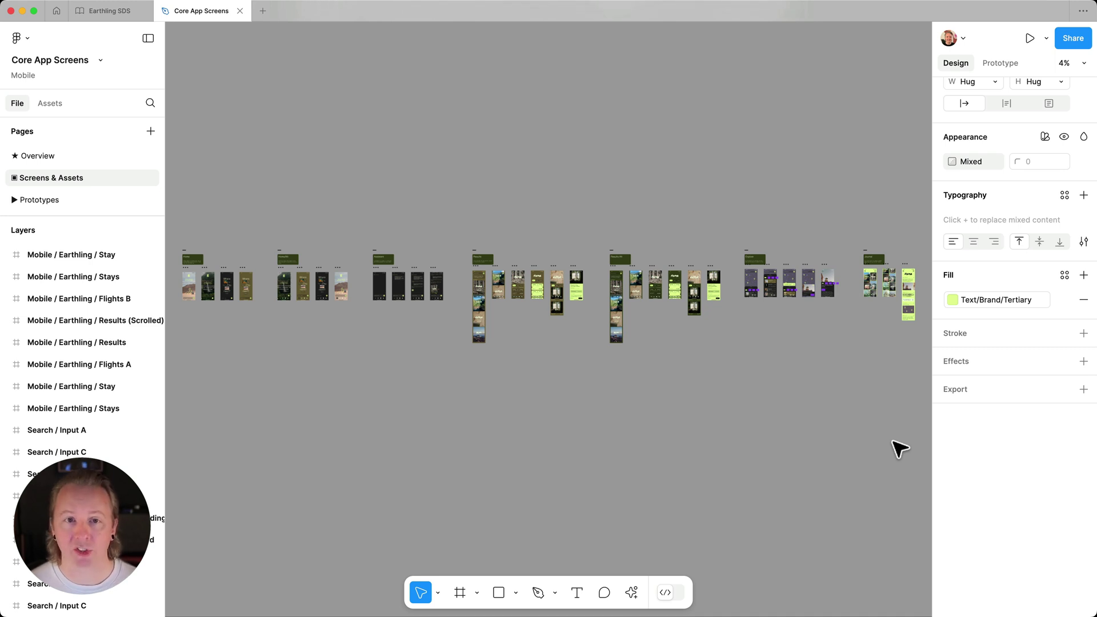
Zoom into the Explore screens at 100%, pan around them, then clear the selection
drag(719, 225, 859, 333)
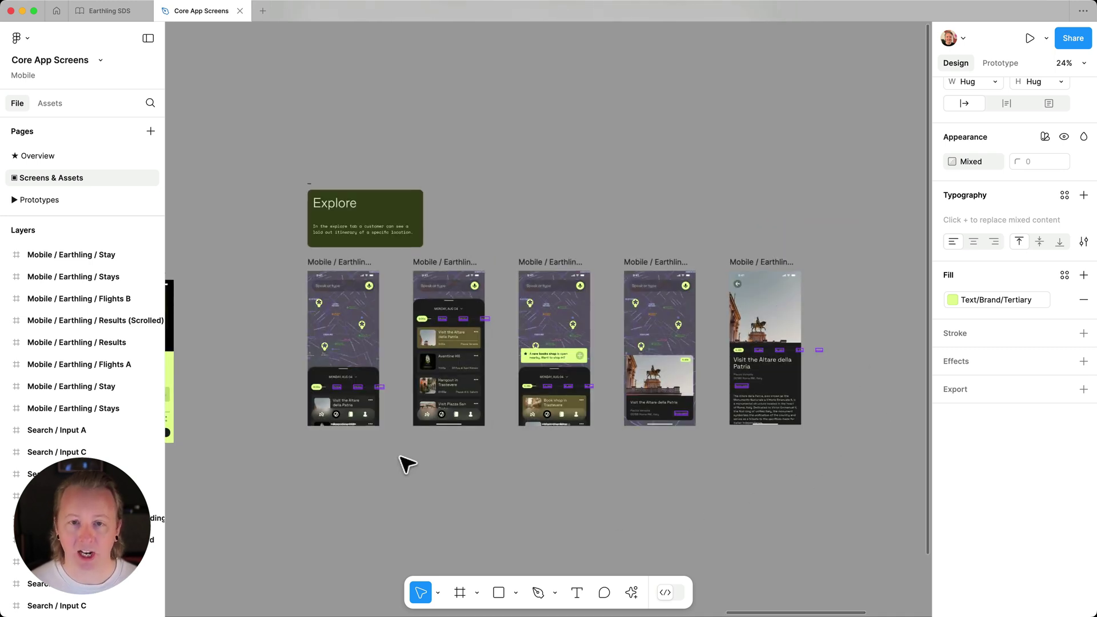
key(shift+0)
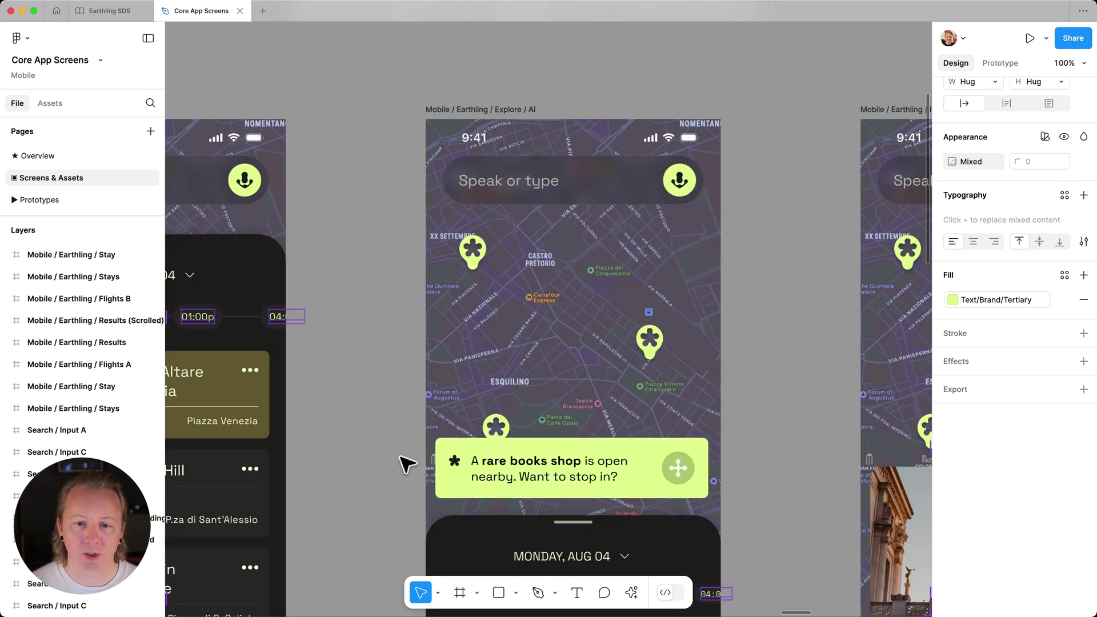
scroll(407, 464, down, 5)
scroll(551, 326, right, 1)
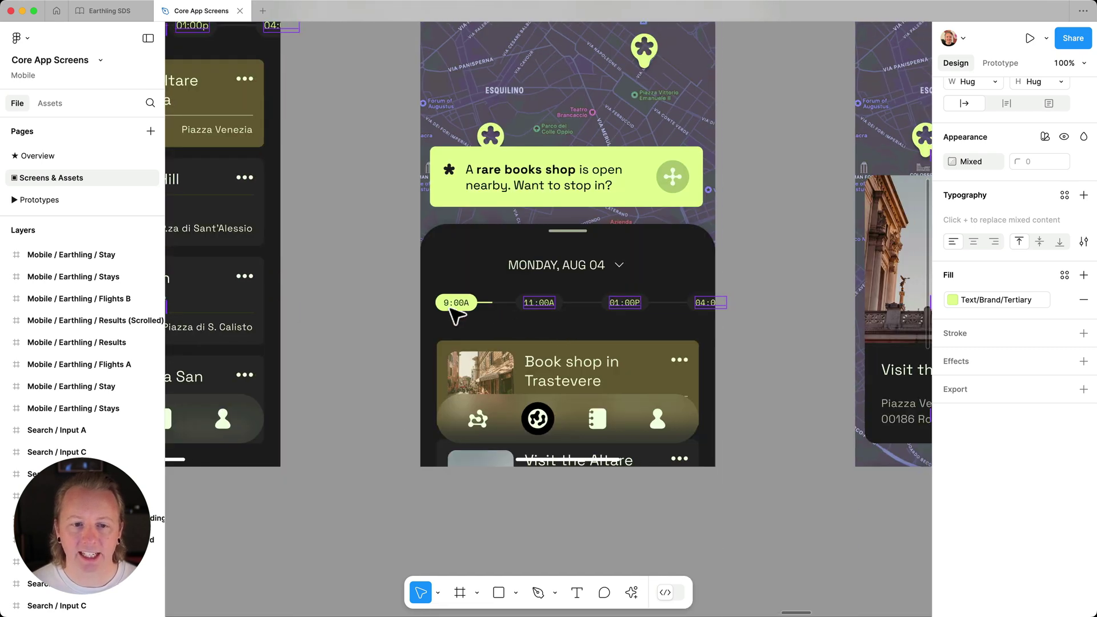
scroll(455, 311, left, 8)
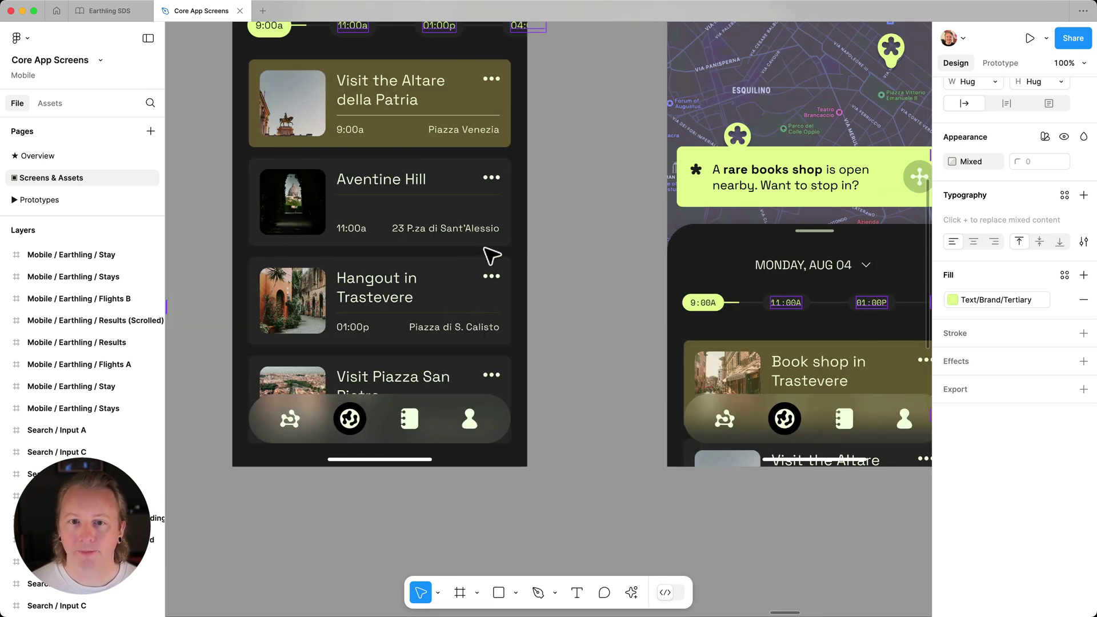
scroll(487, 252, left, 2)
scroll(455, 248, left, 6)
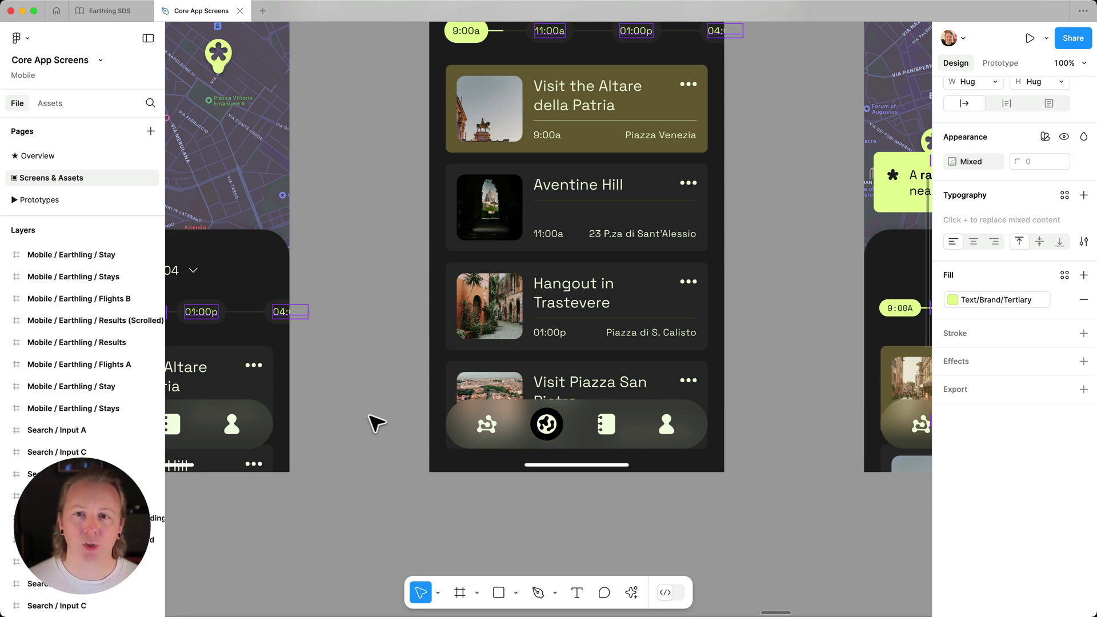
click(374, 423)
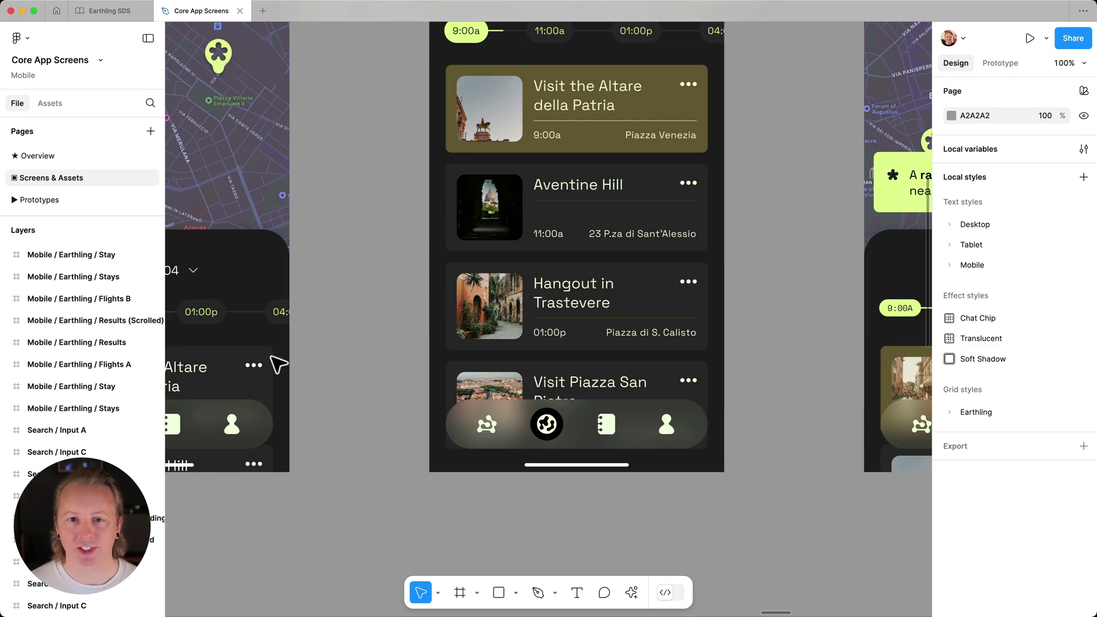
Return to the Earthling SDS analytics and switch the Type to Components
click(111, 10)
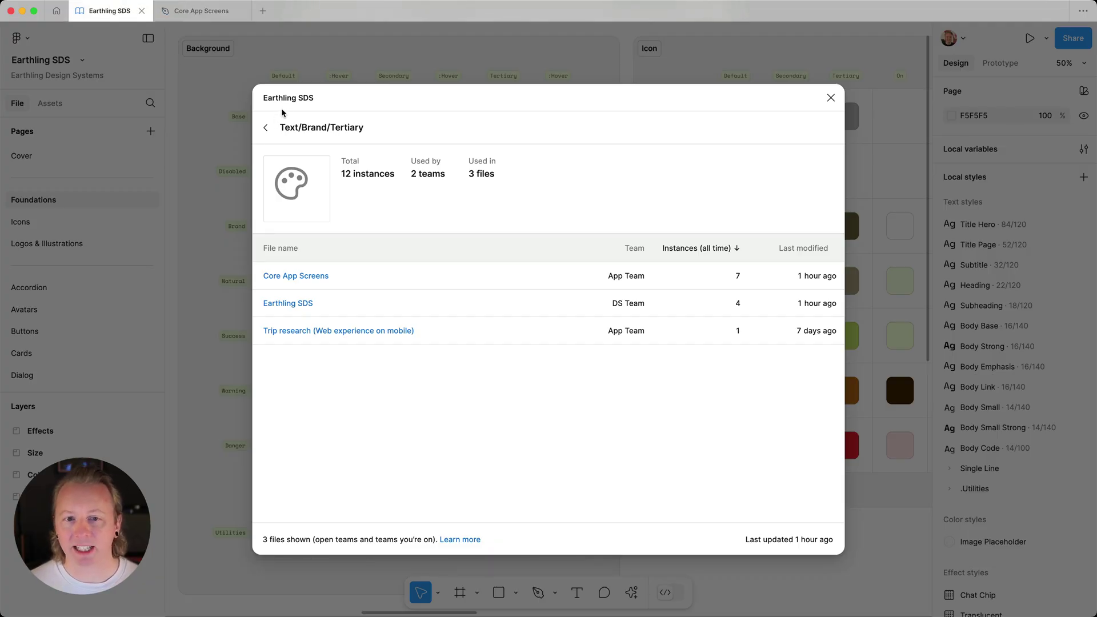
click(266, 127)
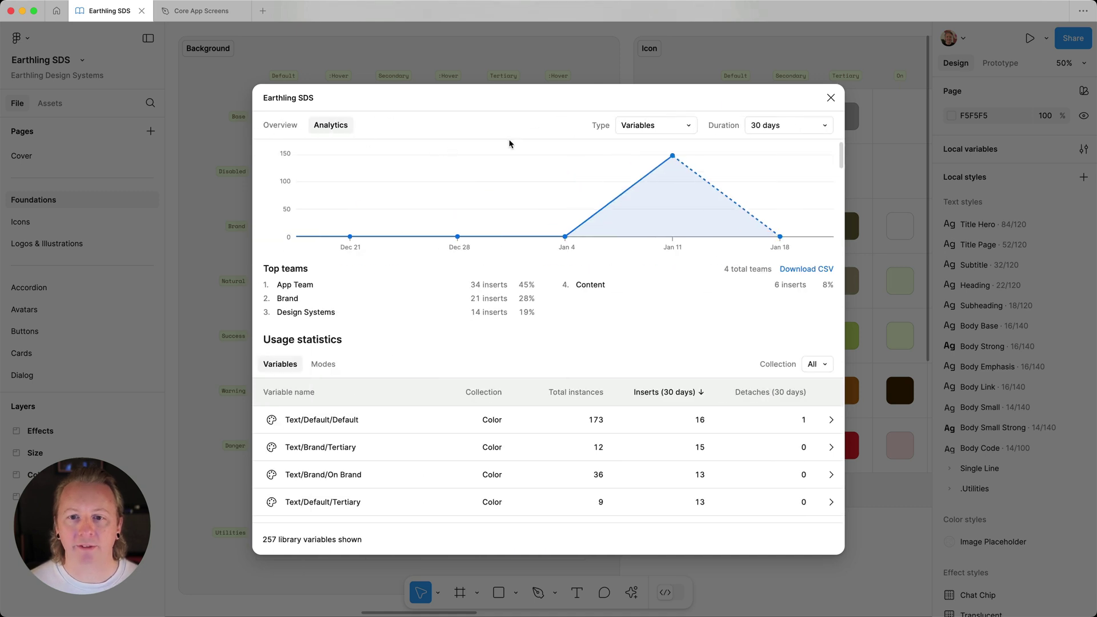
click(646, 127)
click(659, 153)
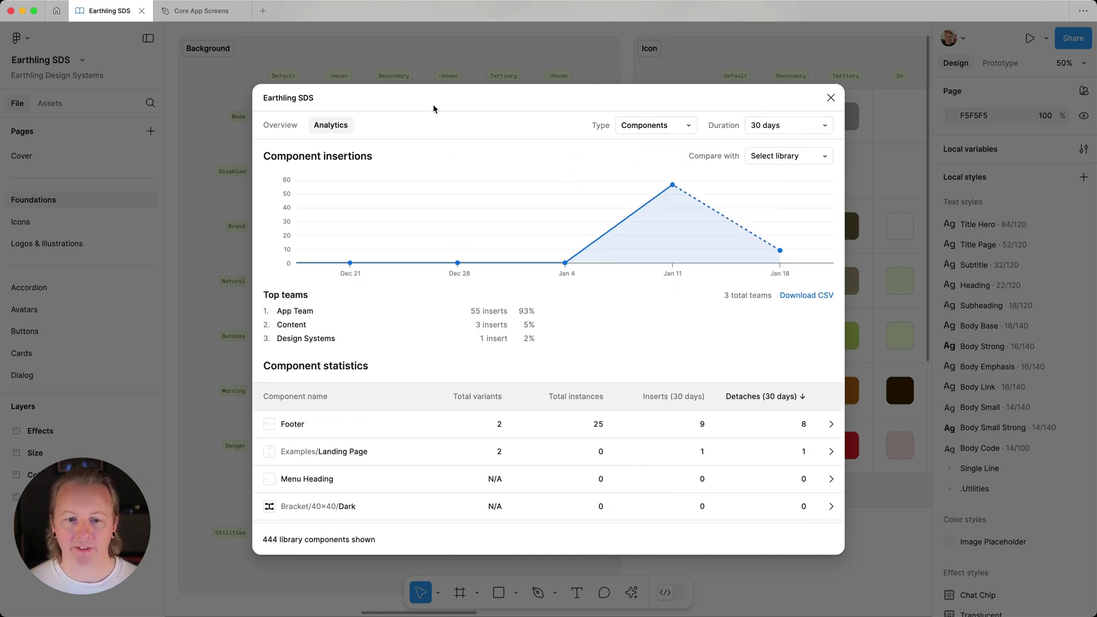
Sort components by 30-day inserts and check Title Chip's variant usage before going back
click(584, 400)
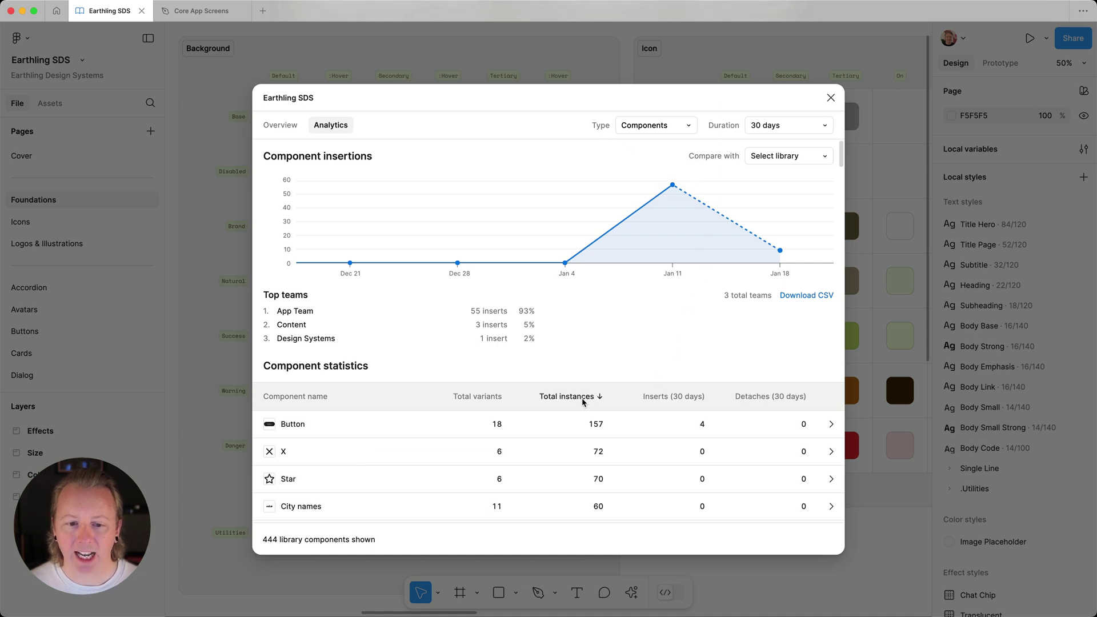
click(654, 399)
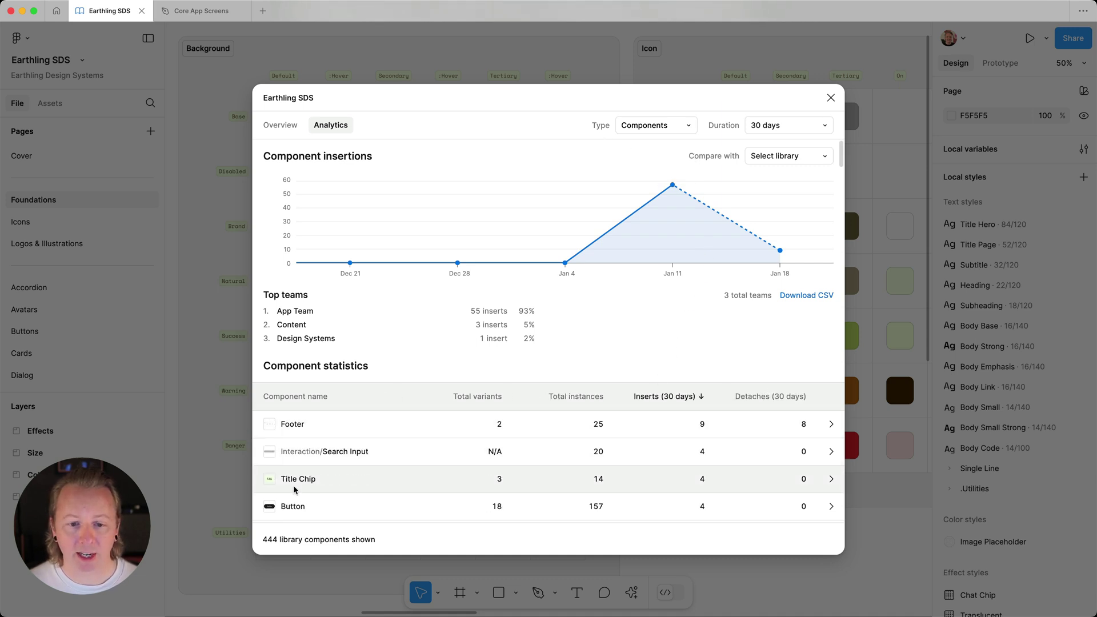
click(323, 481)
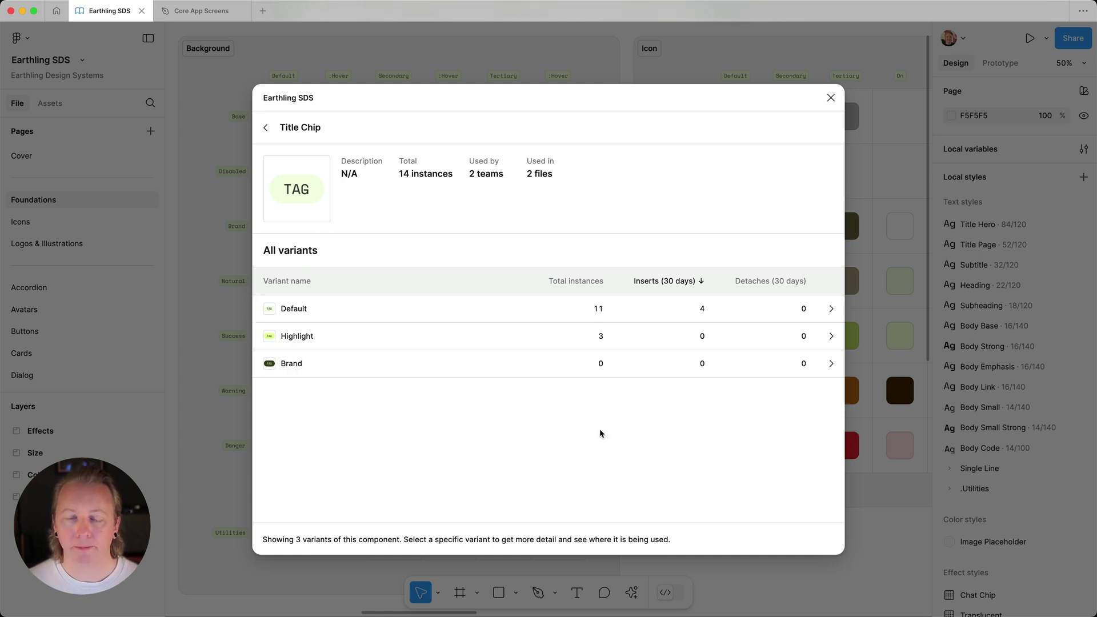
click(266, 128)
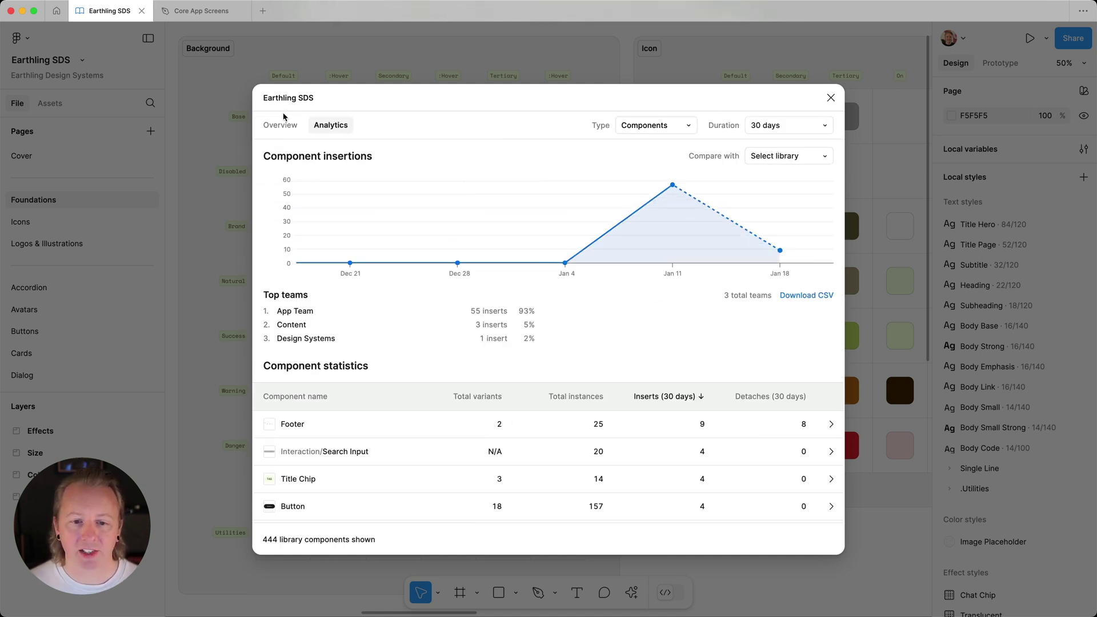
Sort components by Detaches (30 days), Footer leading at 8, and review Footer's variants
click(802, 399)
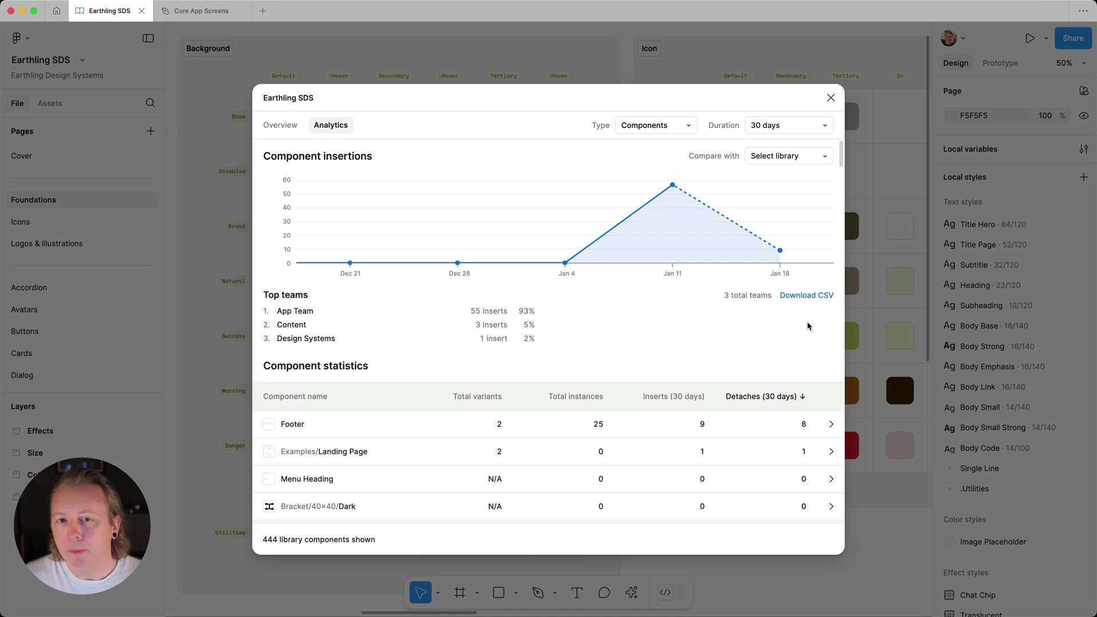
click(740, 436)
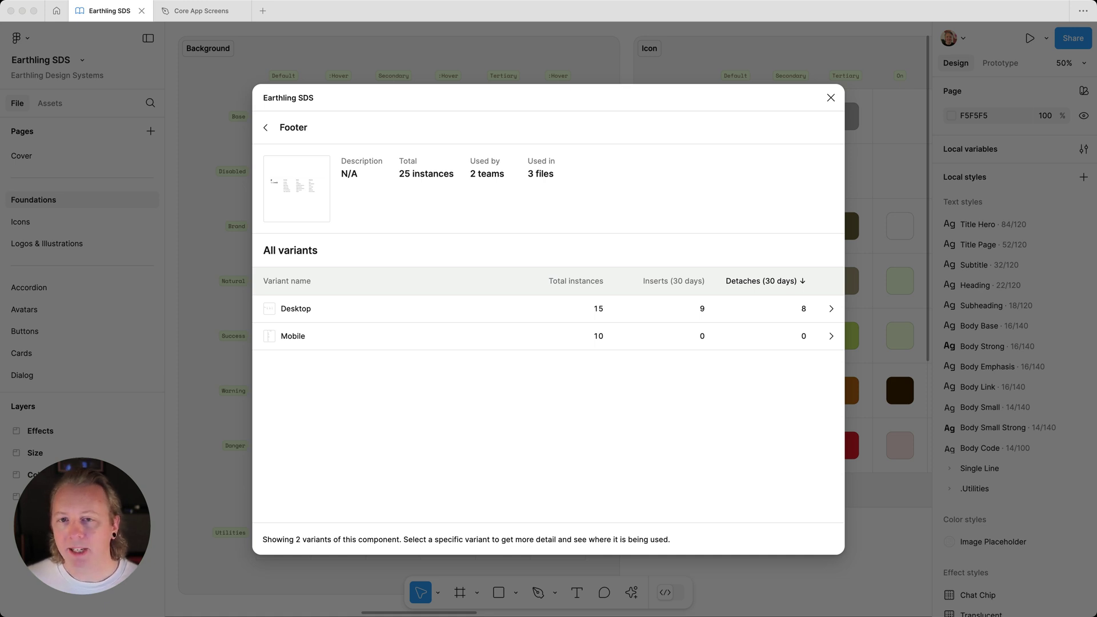
click(265, 127)
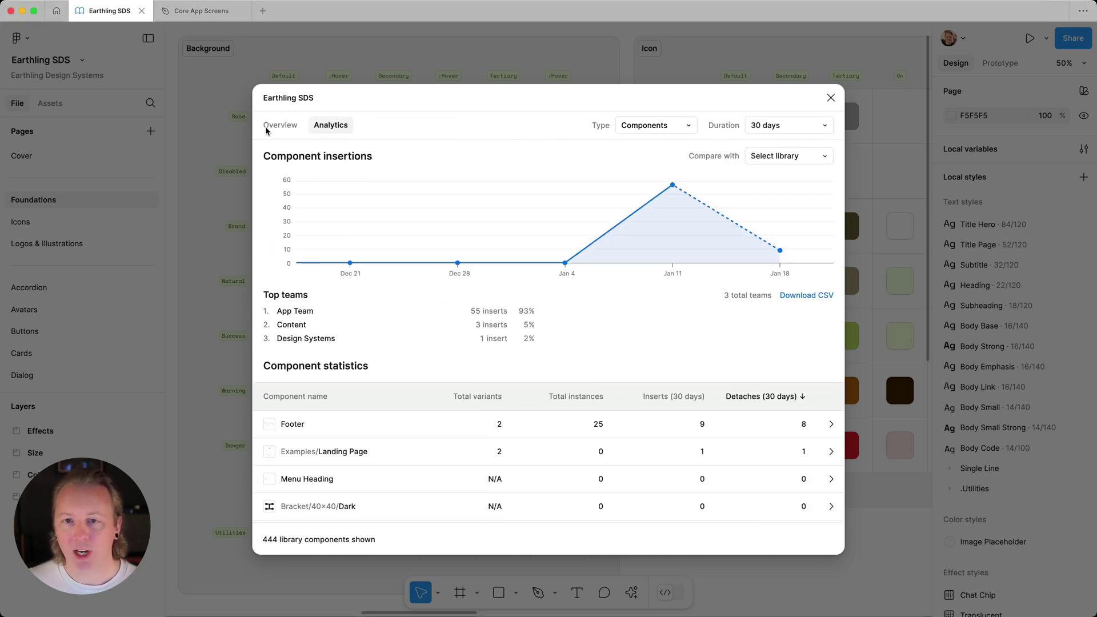